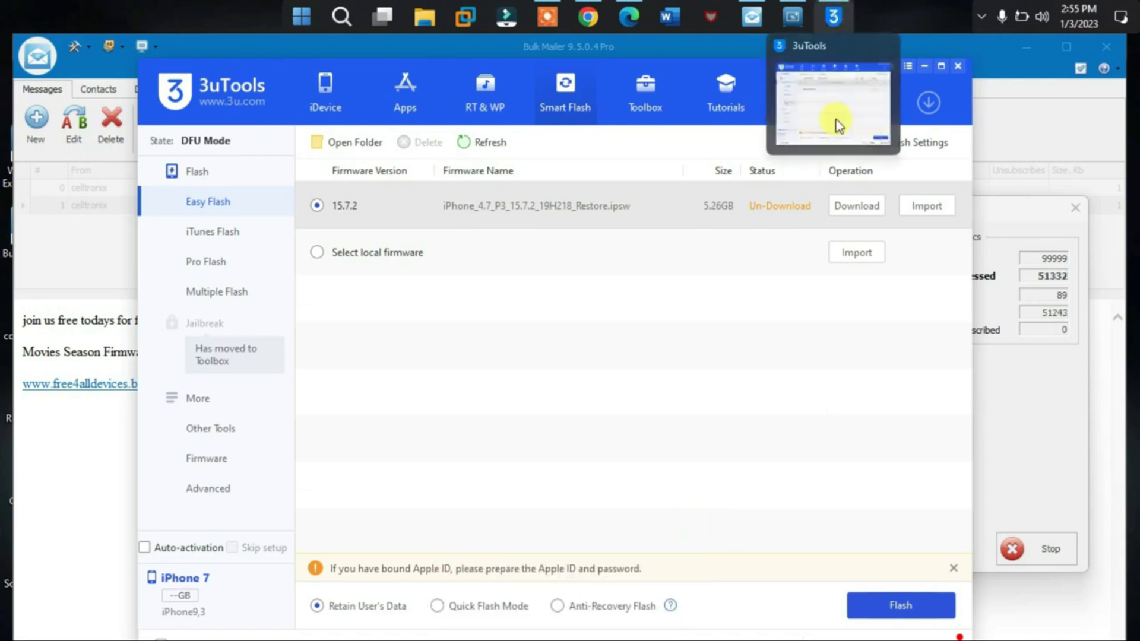
- Start downloading the iOS 15.7.2 firmware in Easy Flash for the iPhone 7
{"action": "left_click", "coordinate": [848, 209]}
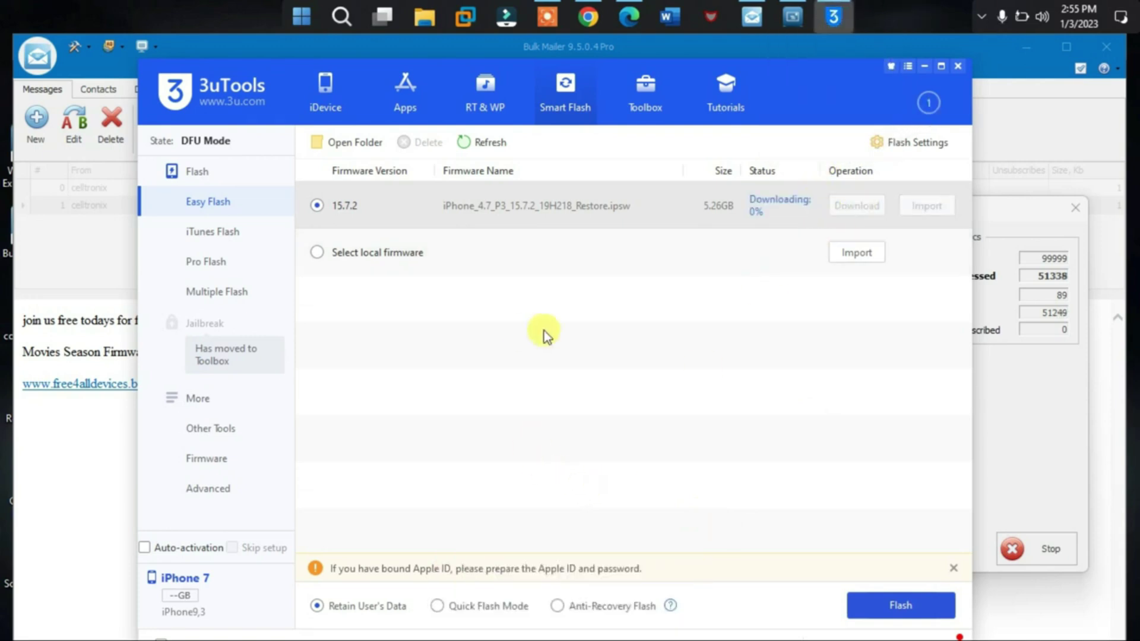